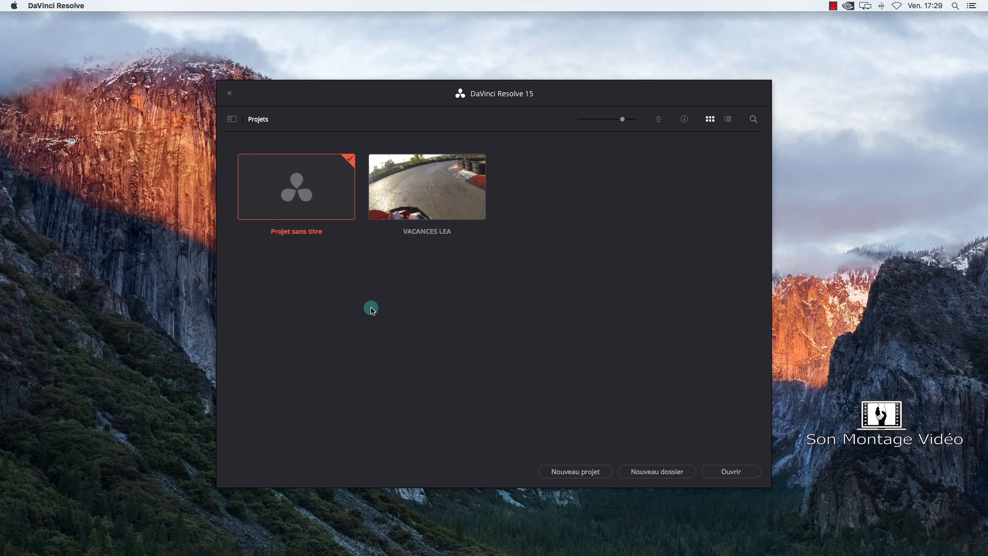
Step: Open the VACANCES LEA project and display the LEA 2018 folder of the EXPORTER drive in the media storage
{"action": "double_click", "coordinate": [423, 207]}
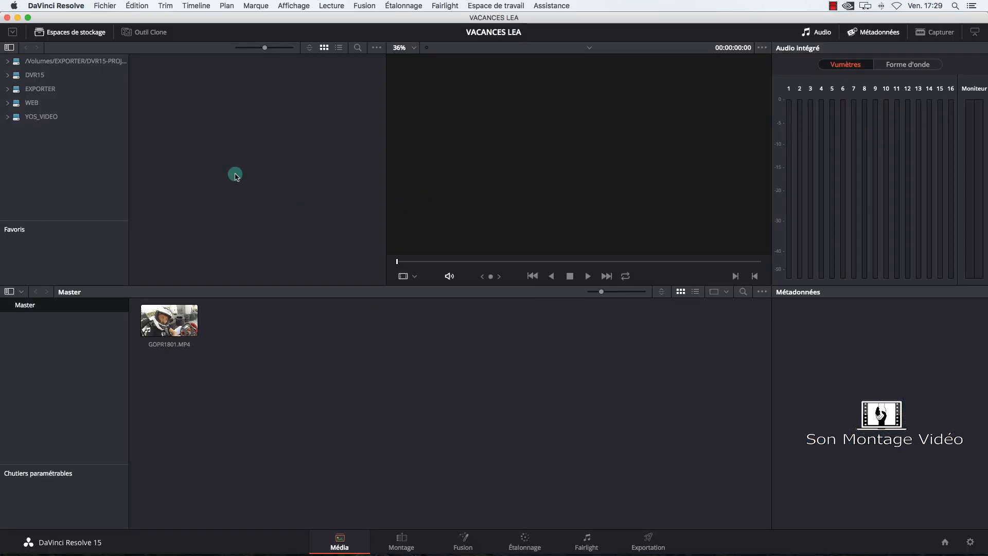
{"action": "left_click", "coordinate": [9, 88]}
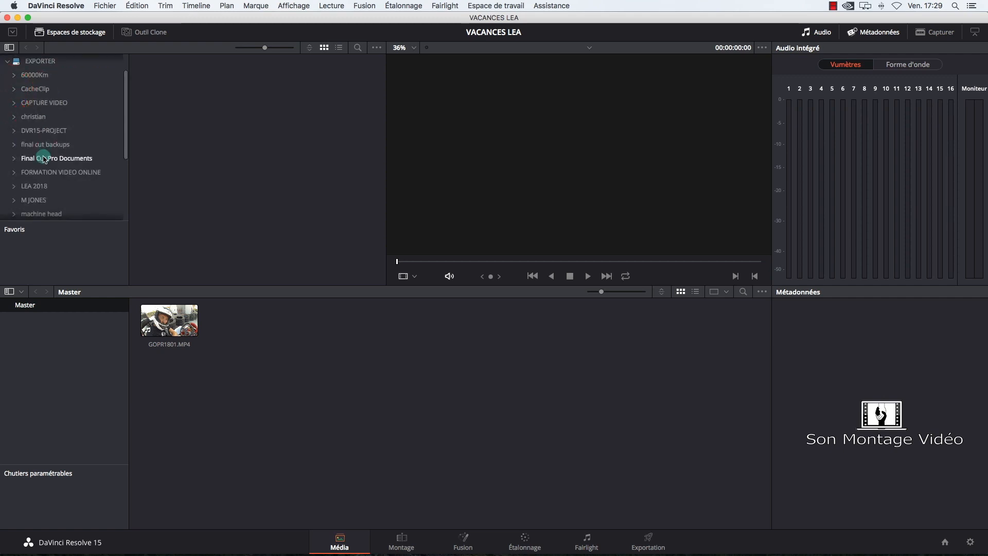
{"action": "left_click", "coordinate": [33, 186]}
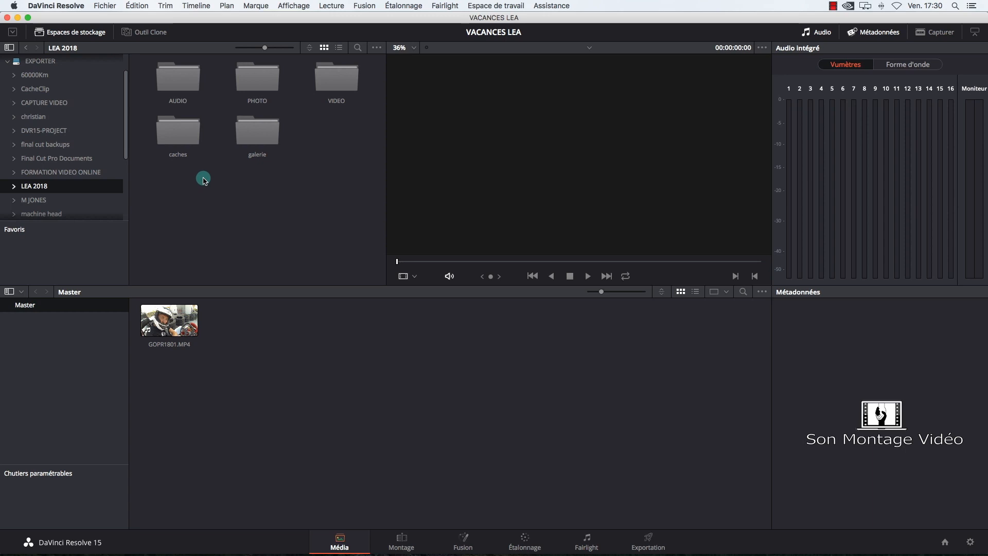
Step: Browse through VIDEO, GOPRO Carte 1 and DCIM to the 101GOPRO folder and load GOPR1801.MP4 in the viewer
{"action": "double_click", "coordinate": [338, 81]}
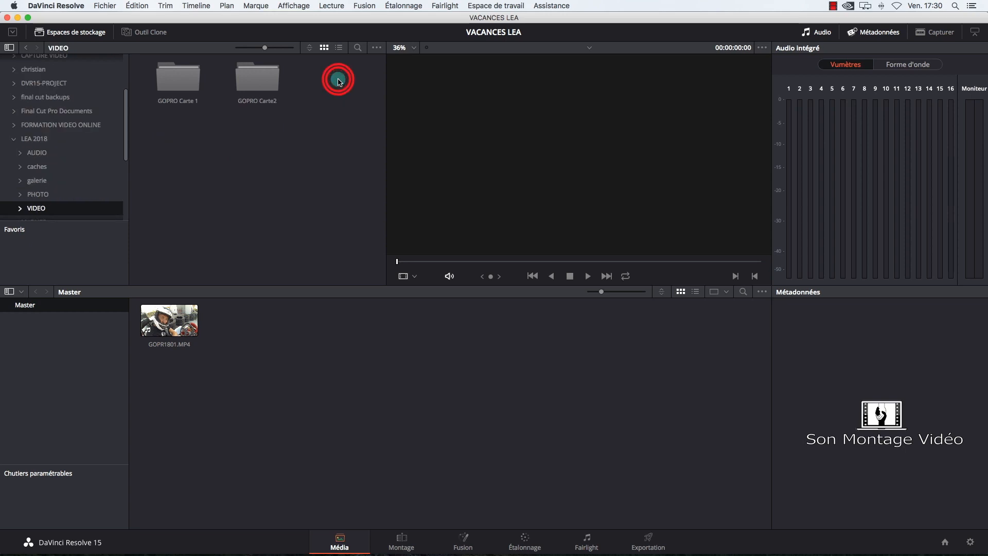
{"action": "double_click", "coordinate": [187, 79]}
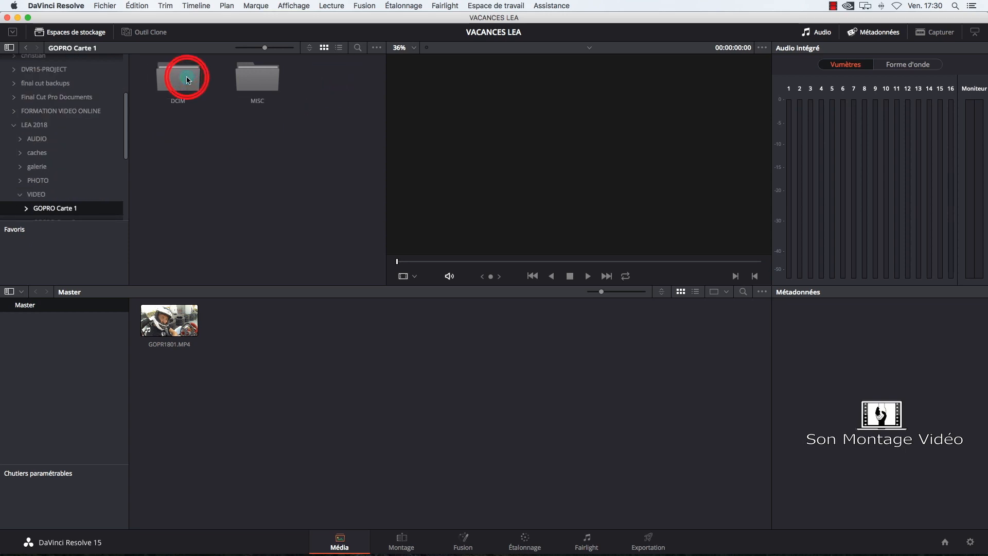
{"action": "double_click", "coordinate": [187, 79]}
{"action": "double_click", "coordinate": [187, 79]}
{"action": "left_click", "coordinate": [188, 80]}
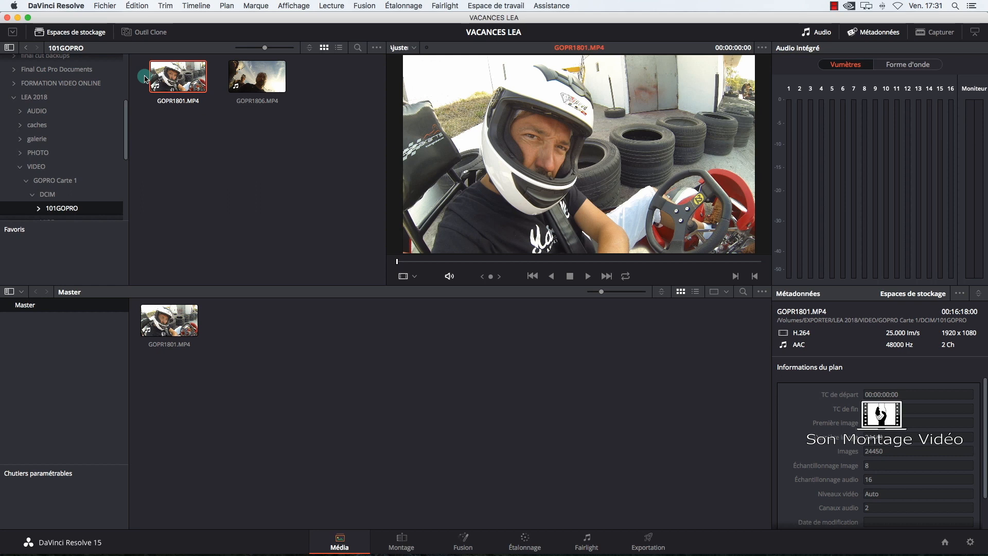
Step: Enable Enregistrement continu and Enregistrement du projet in the user's save and load preferences
{"action": "left_click", "coordinate": [58, 5]}
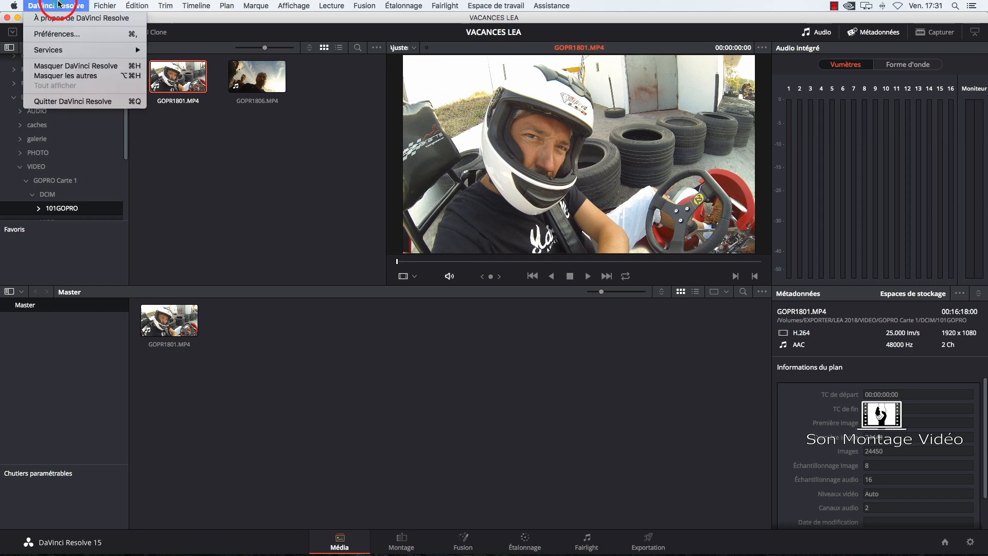
{"action": "left_click", "coordinate": [55, 34]}
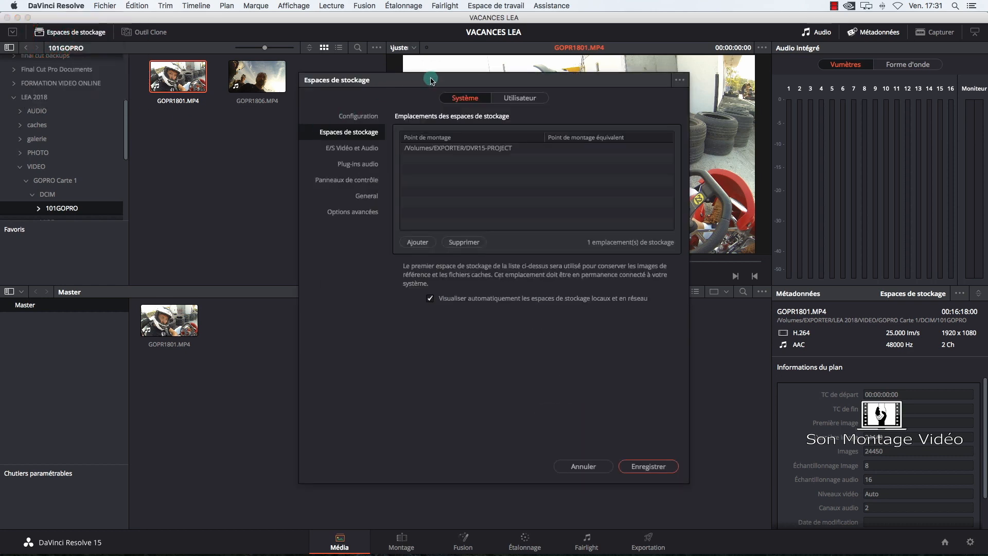
{"action": "left_click", "coordinate": [512, 98]}
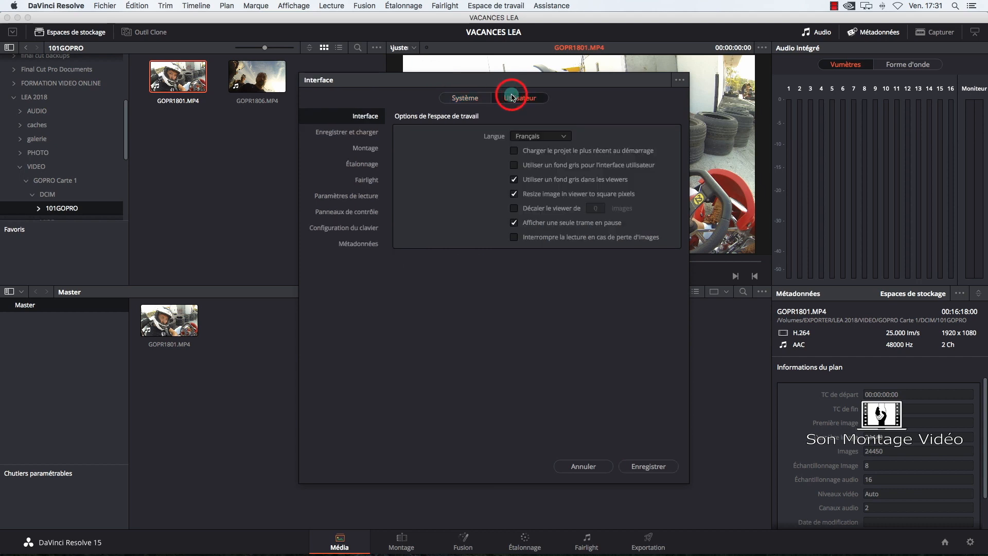
{"action": "left_click", "coordinate": [354, 134]}
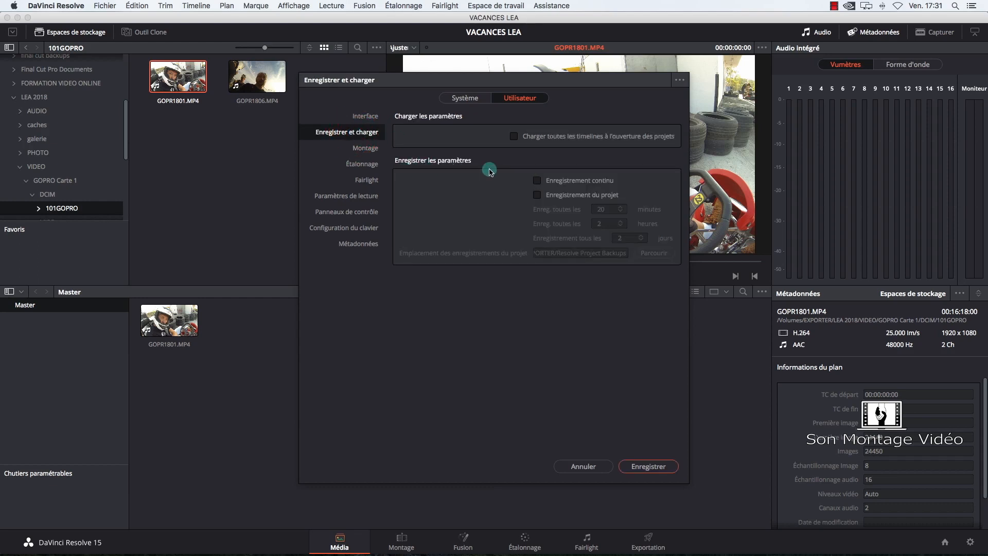
{"action": "left_click", "coordinate": [539, 182]}
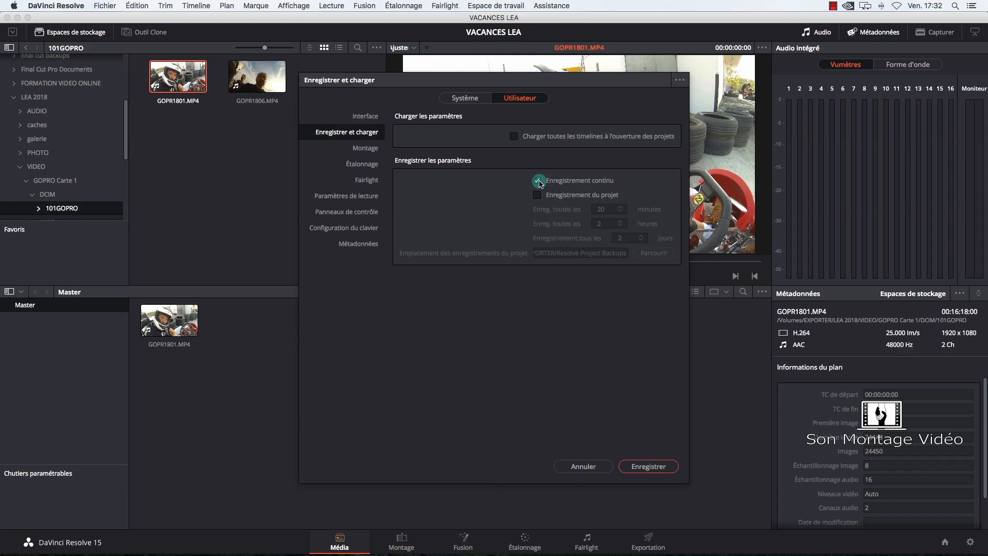
{"action": "key", "text": "super+s"}
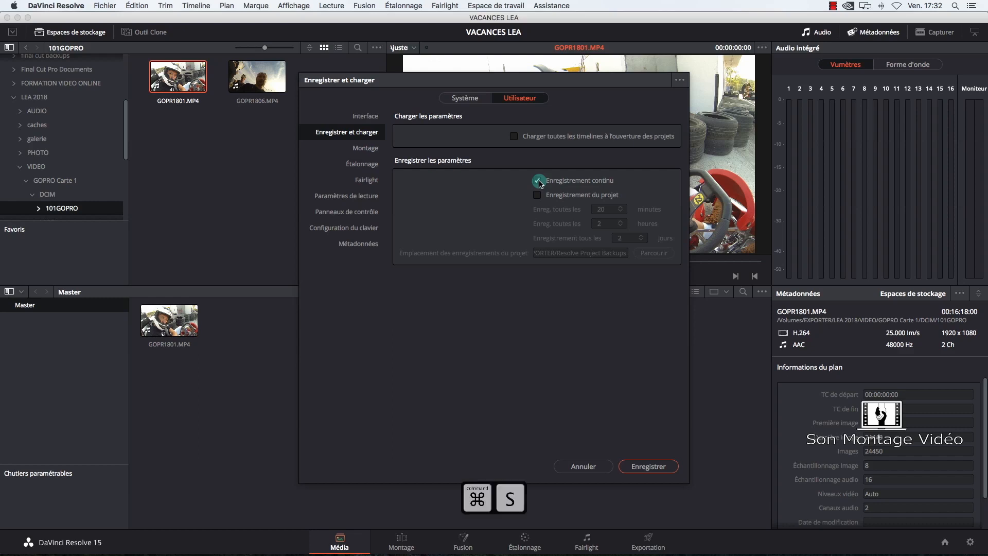
{"action": "key", "text": "ctrl+s"}
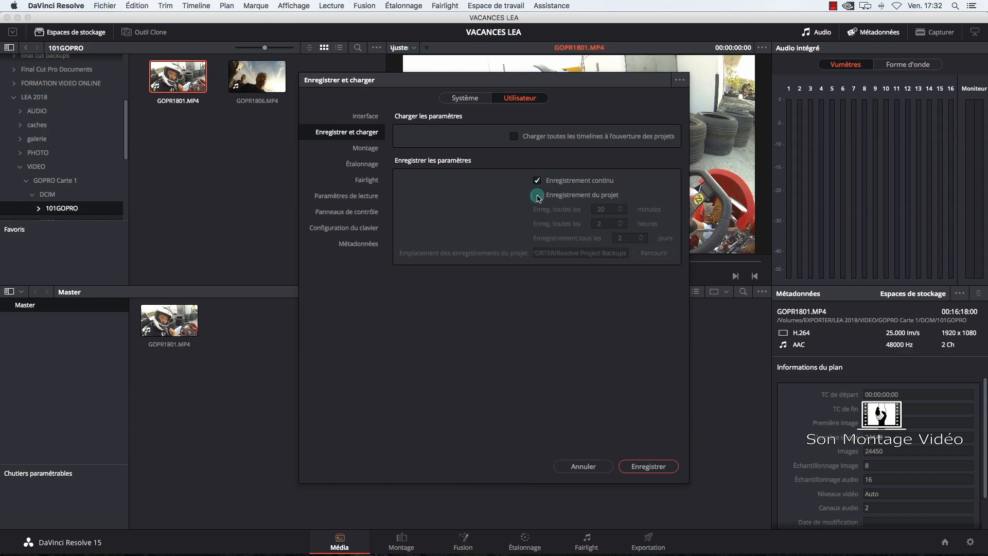
{"action": "left_click", "coordinate": [538, 196]}
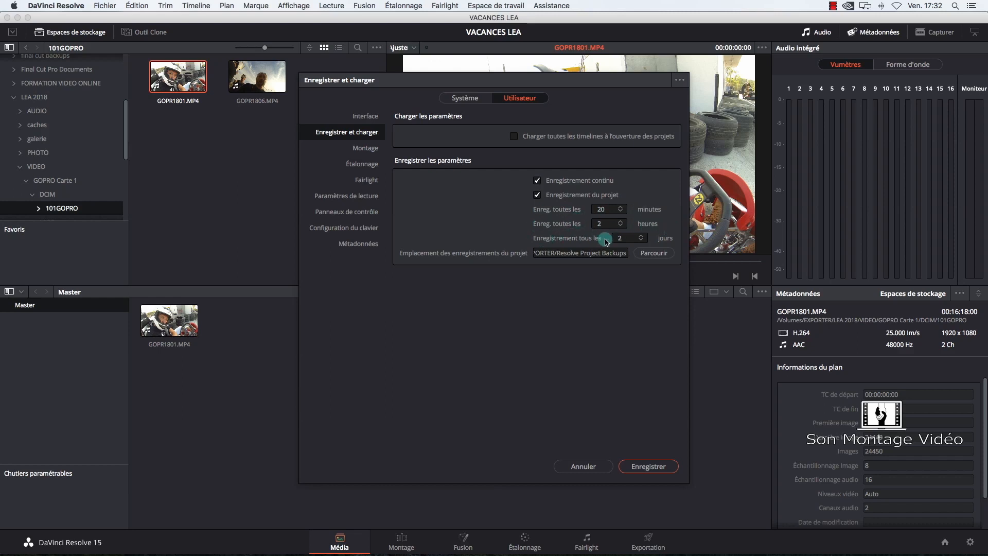
Step: Set the project backup intervals to every 1 minute and every 1 day
{"action": "left_click", "coordinate": [621, 211]}
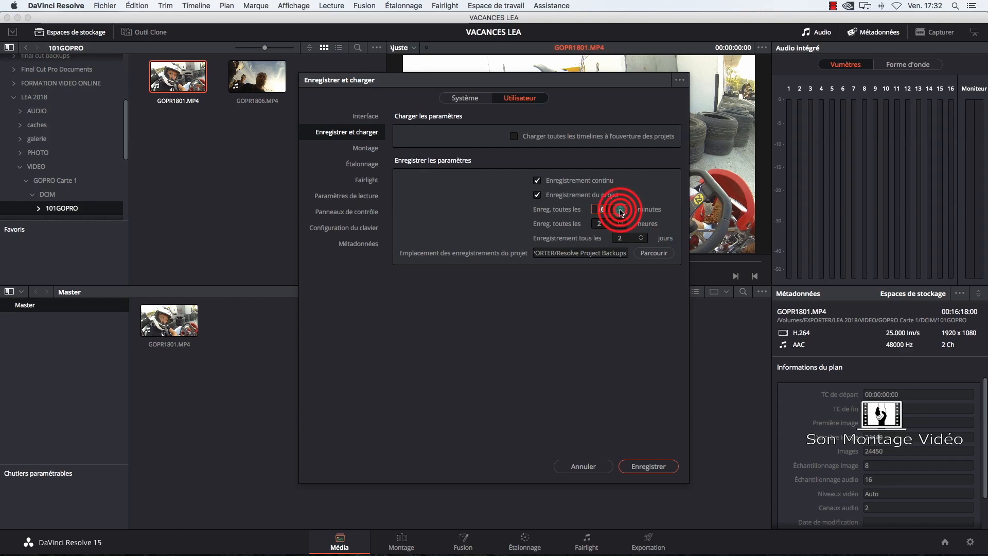
{"action": "left_click", "coordinate": [621, 211]}
{"action": "left_click", "coordinate": [621, 211]}
{"action": "left_click", "coordinate": [621, 211]}
{"action": "left_click", "coordinate": [621, 211]}
{"action": "left_click", "coordinate": [621, 211]}
{"action": "left_click", "coordinate": [621, 211]}
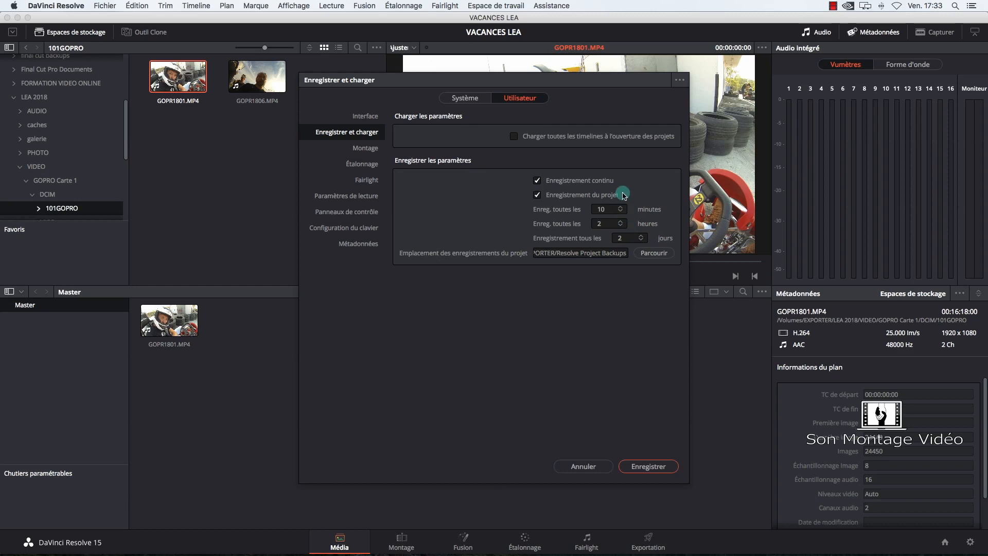
{"action": "left_click", "coordinate": [621, 212]}
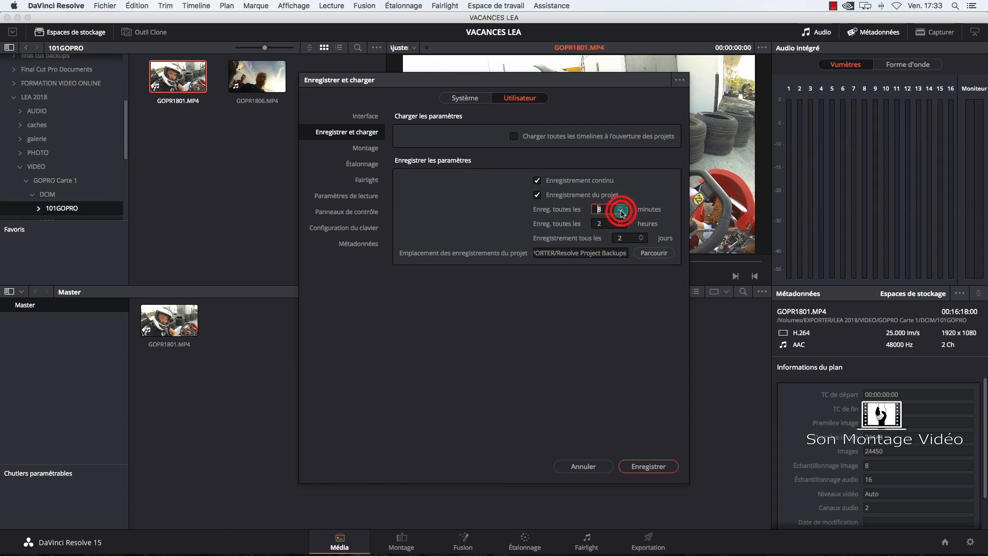
{"action": "left_click", "coordinate": [621, 213]}
{"action": "left_click", "coordinate": [622, 212]}
{"action": "left_click", "coordinate": [621, 212]}
{"action": "left_click", "coordinate": [621, 212]}
{"action": "left_click", "coordinate": [621, 212]}
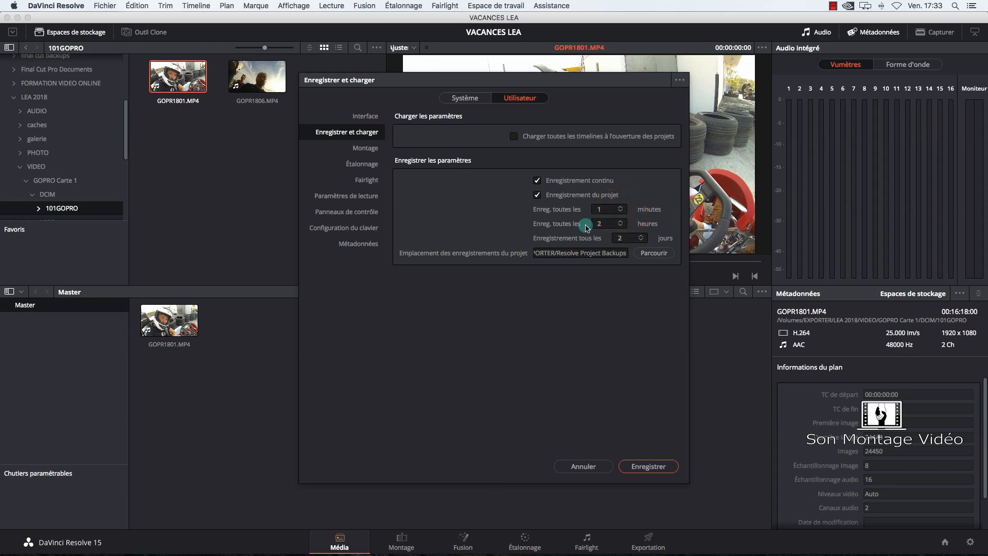
{"action": "left_click", "coordinate": [642, 240]}
{"action": "left_click", "coordinate": [505, 234]}
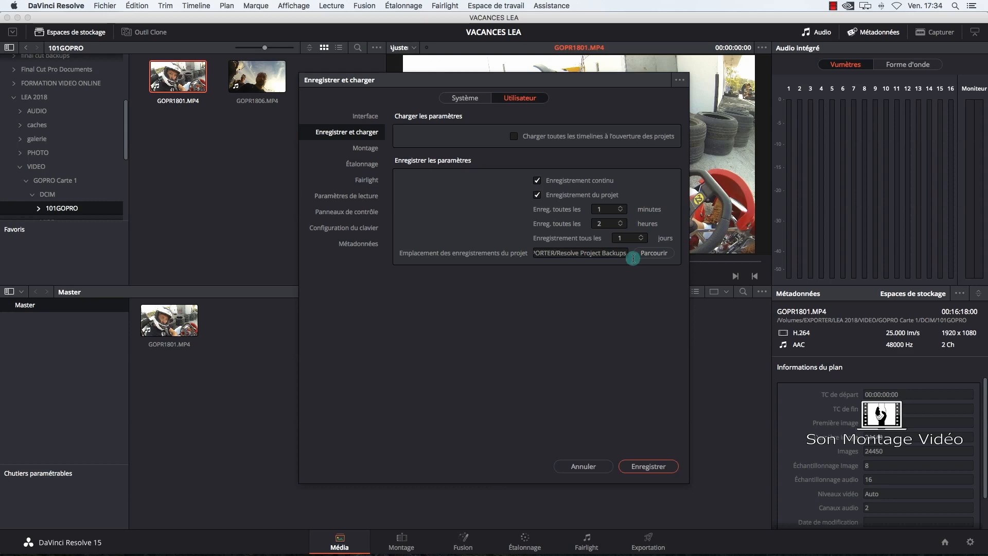
Step: Set the project backup location to the LEA 2018 folder on the EXPORTER drive and save the preferences
{"action": "left_click", "coordinate": [647, 255]}
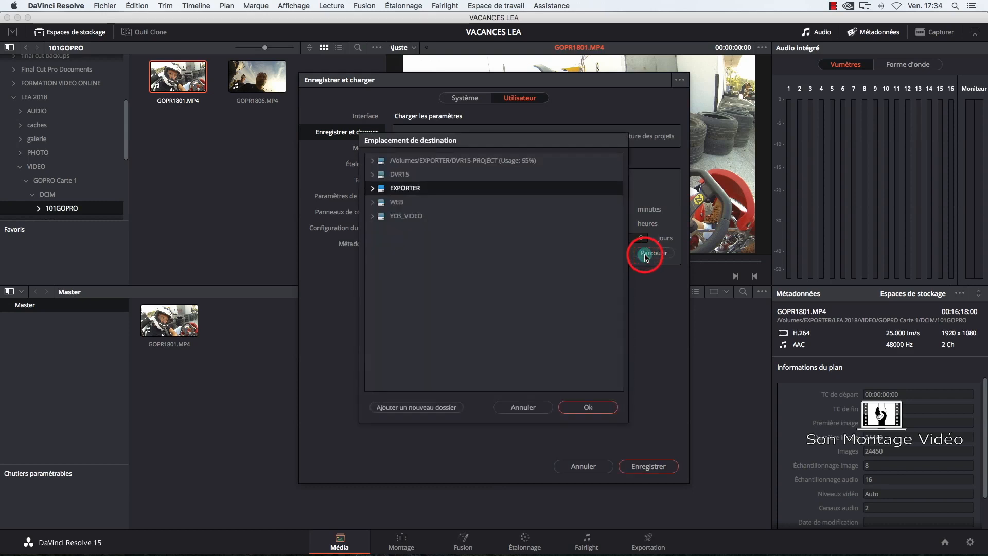
{"action": "left_click", "coordinate": [372, 188]}
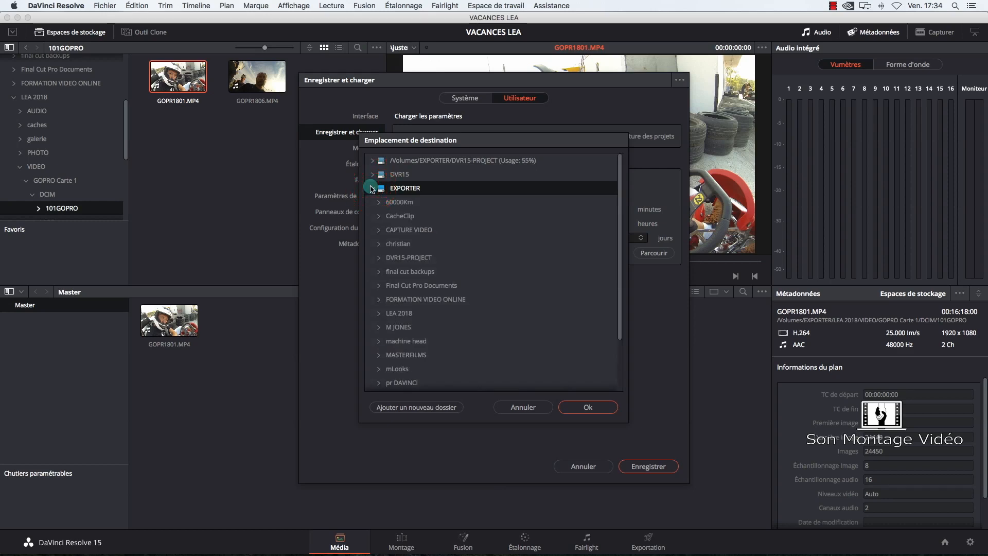
{"action": "scroll", "coordinate": [449, 291], "scroll_direction": "down", "scroll_amount": 3}
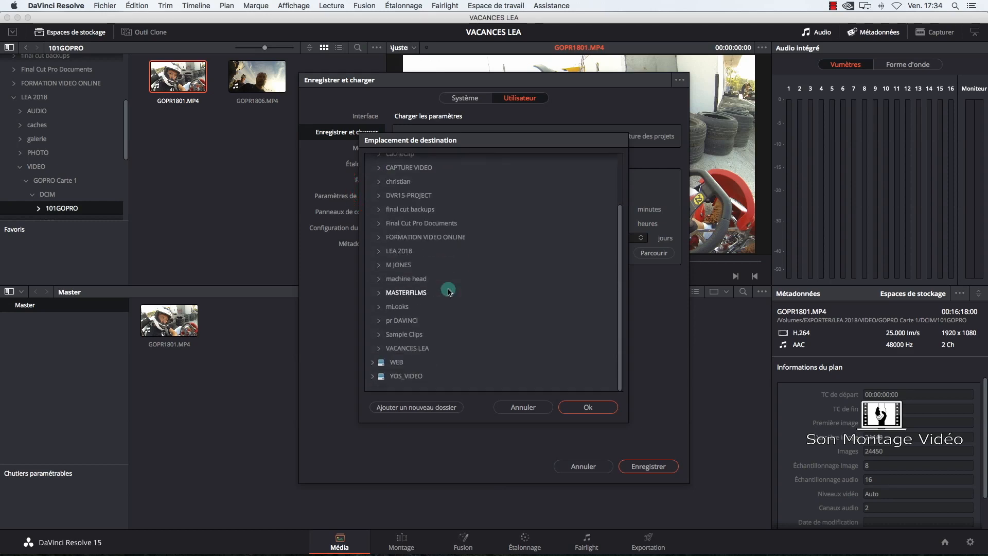
{"action": "left_click", "coordinate": [397, 252]}
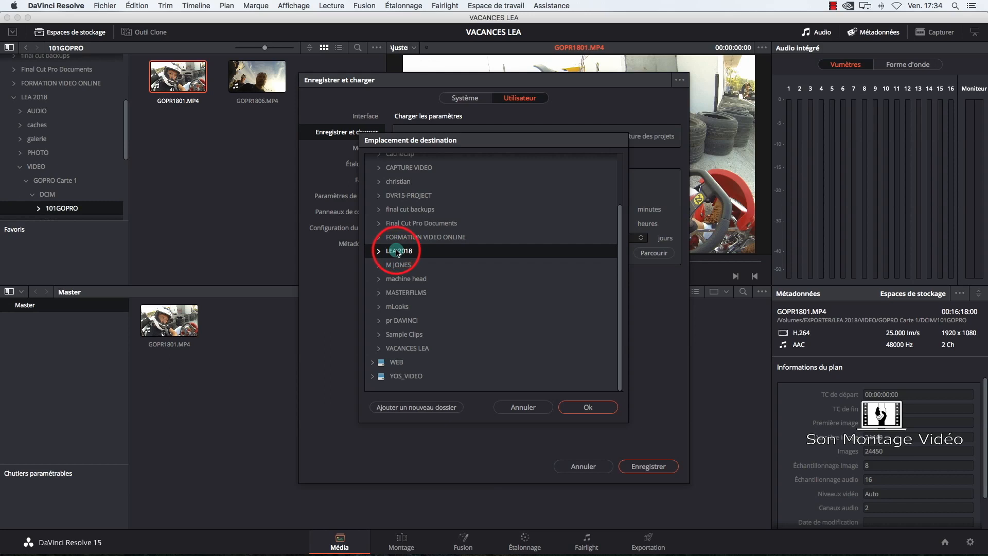
{"action": "left_click", "coordinate": [379, 252]}
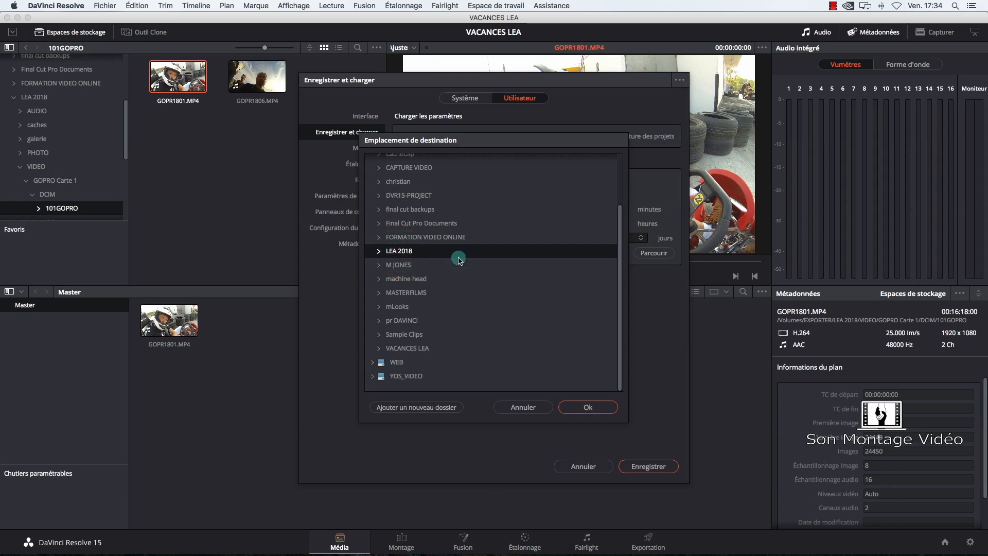
{"action": "left_click", "coordinate": [589, 408]}
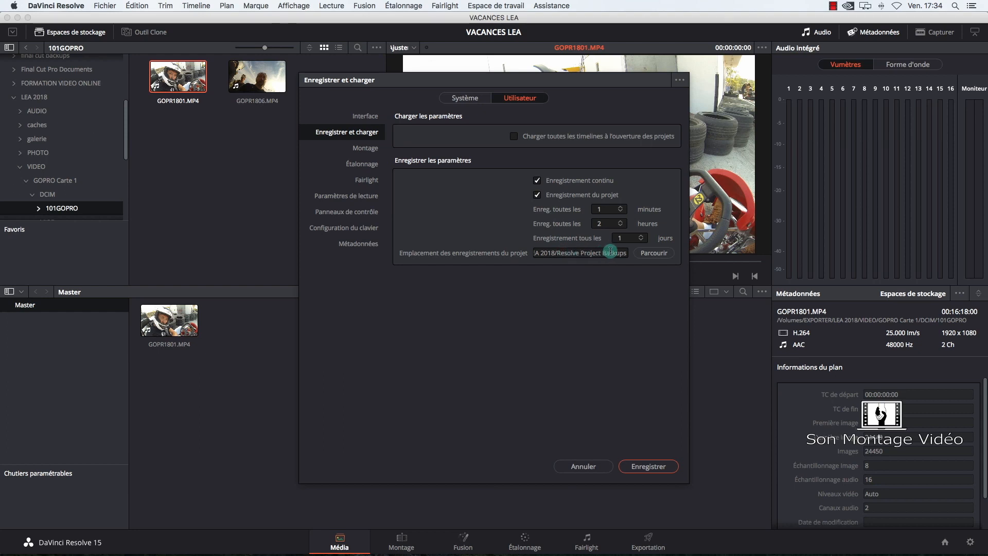
{"action": "left_click", "coordinate": [650, 468]}
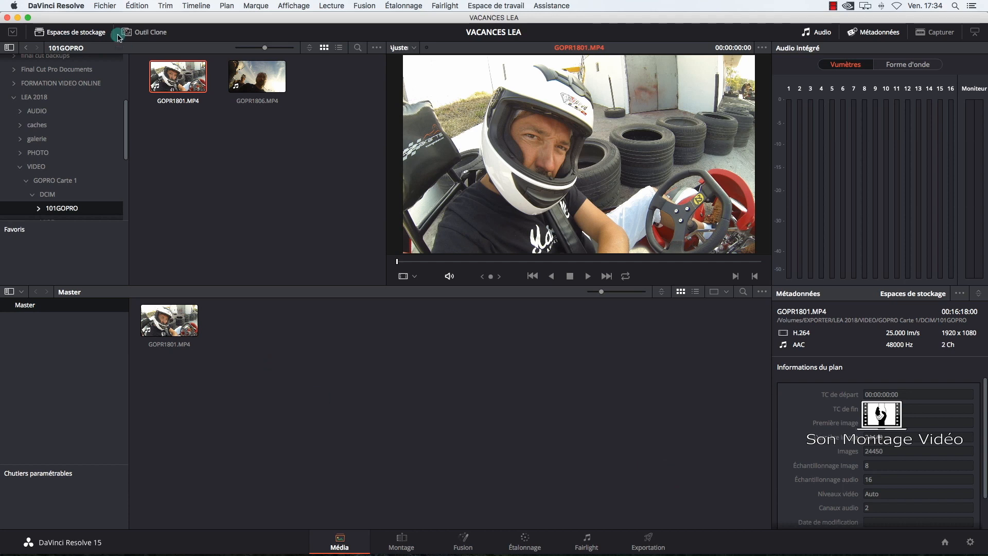
Step: Save the current project
{"action": "left_click", "coordinate": [68, 8]}
{"action": "left_click", "coordinate": [201, 178]}
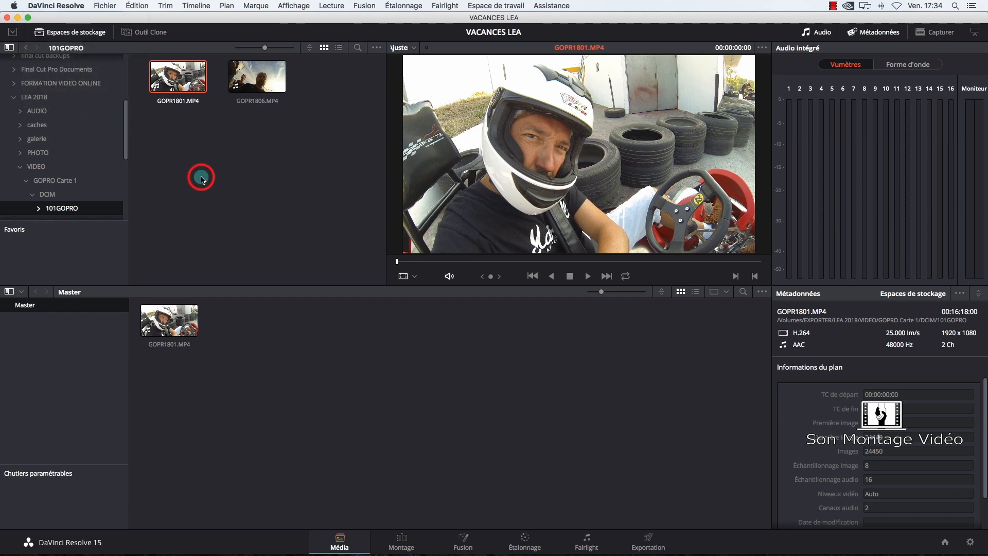
{"action": "left_click", "coordinate": [105, 6]}
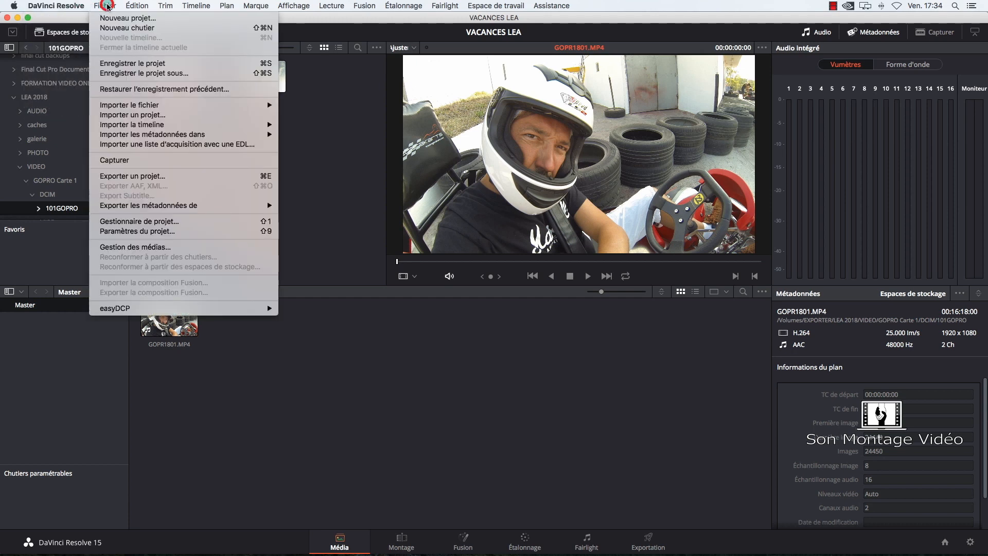
{"action": "left_click", "coordinate": [134, 62]}
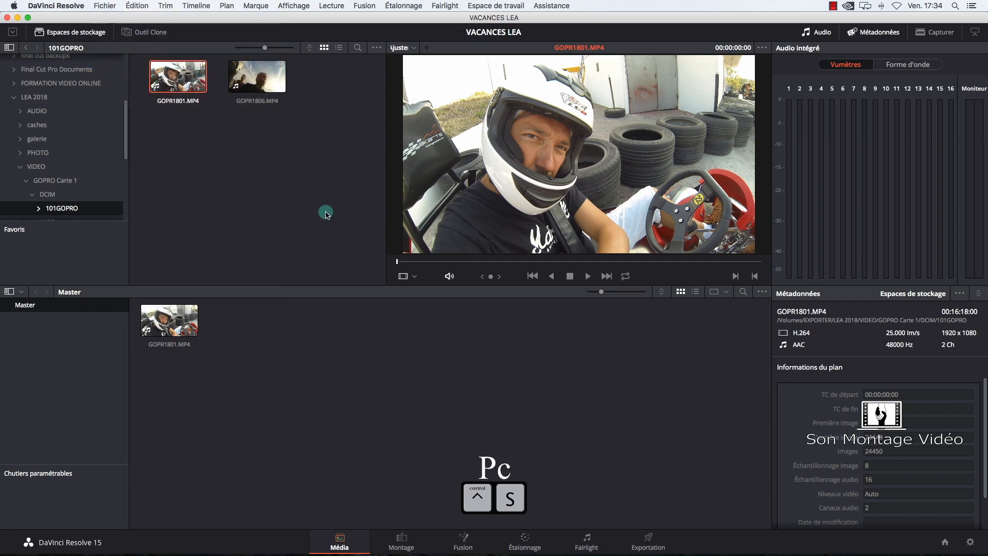
Step: Quit DaVinci Resolve, relaunch it and reopen the VACANCES LEA project
{"action": "left_click", "coordinate": [61, 6]}
{"action": "left_click", "coordinate": [71, 101]}
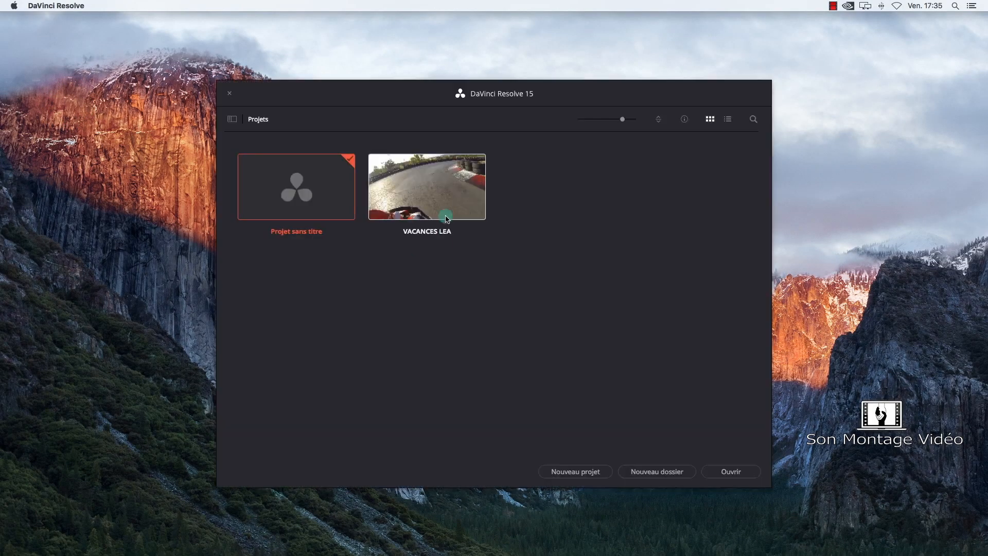
{"action": "left_click", "coordinate": [404, 195]}
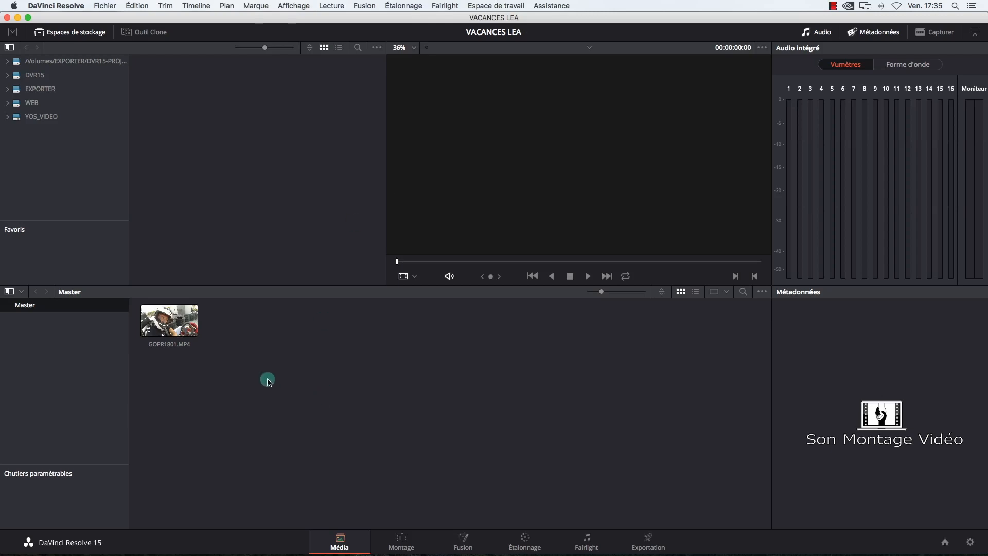
Step: Preview the GOPR1801.MP4 clip in the media pool and check it on the Montage page
{"action": "left_click", "coordinate": [152, 321]}
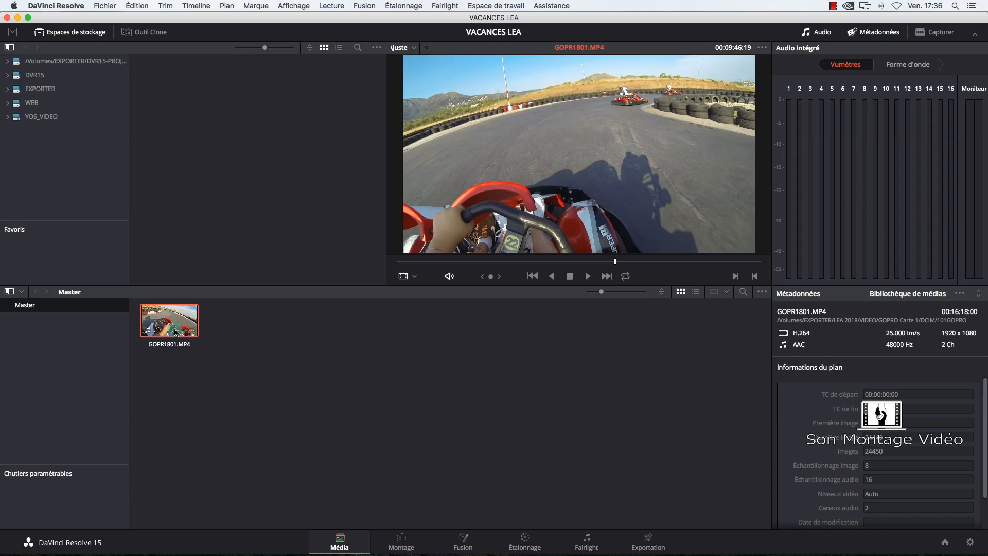
{"action": "left_click", "coordinate": [256, 359]}
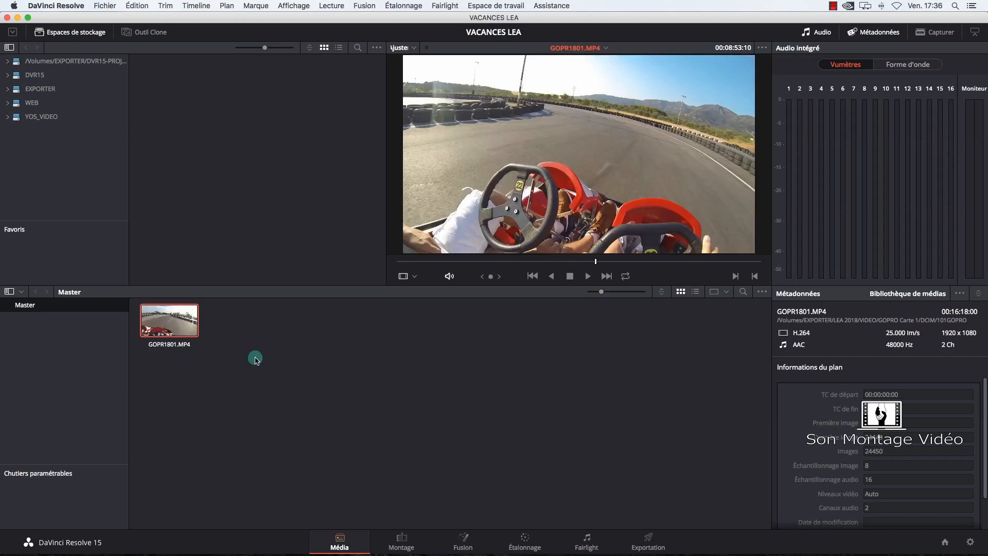
{"action": "left_click", "coordinate": [400, 543]}
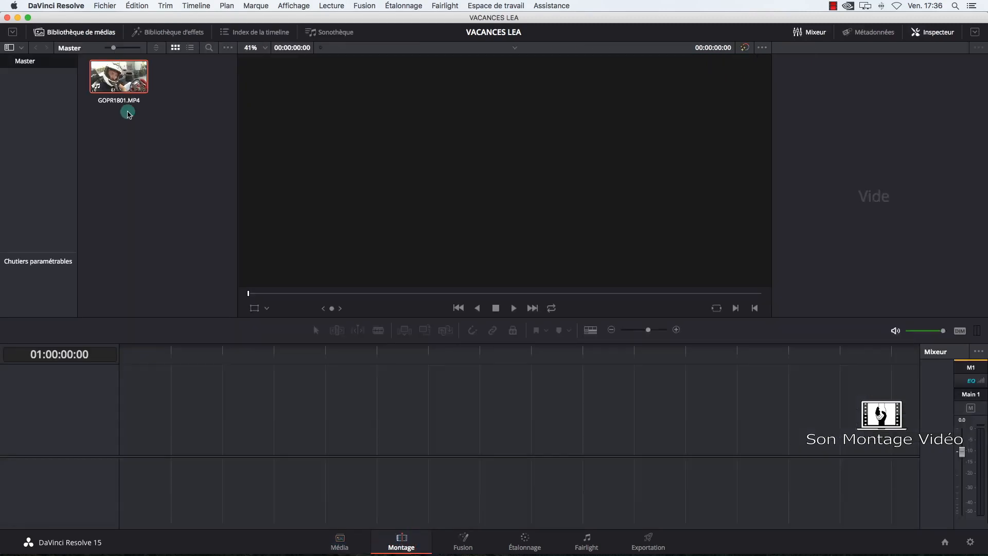
Step: Browse the EXPORTER drive's LEA 2018/VIDEO folder on the Média page down to the GOPRO Carte2 footage in DCIM/101GOPRO
{"action": "left_click", "coordinate": [344, 536]}
{"action": "left_click", "coordinate": [32, 88]}
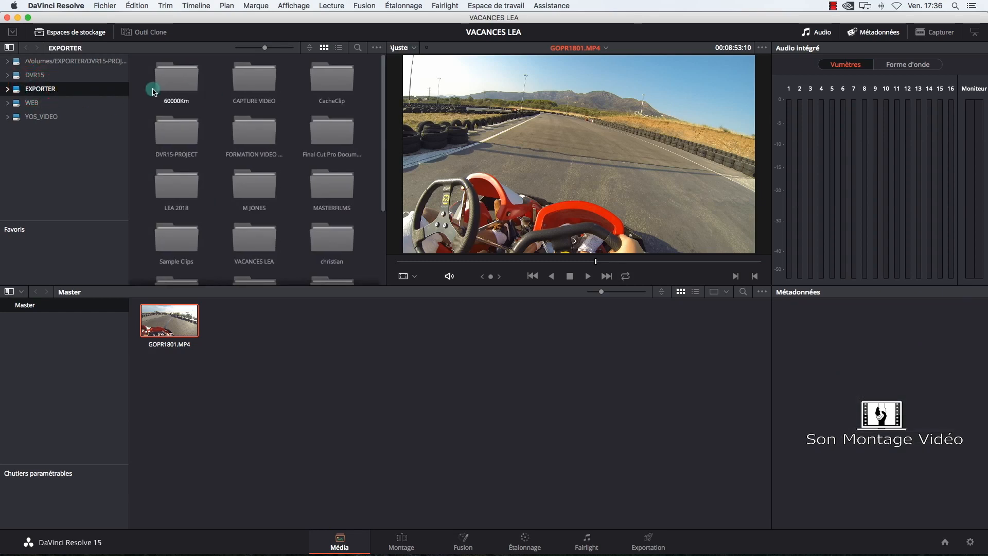
{"action": "double_click", "coordinate": [173, 176]}
{"action": "double_click", "coordinate": [315, 76]}
{"action": "double_click", "coordinate": [254, 77]}
{"action": "double_click", "coordinate": [177, 77]}
{"action": "double_click", "coordinate": [176, 77]}
{"action": "left_click", "coordinate": [26, 47]}
{"action": "left_click", "coordinate": [26, 47]}
{"action": "double_click", "coordinate": [172, 77]}
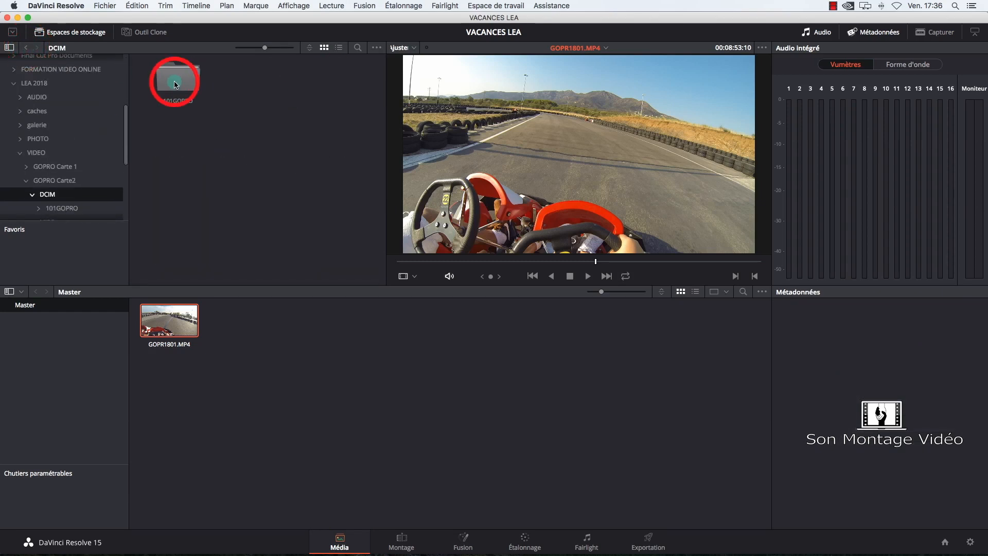
{"action": "double_click", "coordinate": [175, 82]}
Step: Add the GOPR1806.MP4 clip from GOPRO Carte 1/DCIM/101GOPRO to the Master bin of the media pool
{"action": "left_click", "coordinate": [26, 48]}
{"action": "left_click", "coordinate": [26, 47]}
{"action": "left_click", "coordinate": [25, 47]}
{"action": "double_click", "coordinate": [180, 83]}
{"action": "double_click", "coordinate": [181, 82]}
{"action": "double_click", "coordinate": [178, 78]}
{"action": "left_click_drag", "start_coordinate": [257, 77], "coordinate": [399, 336]}
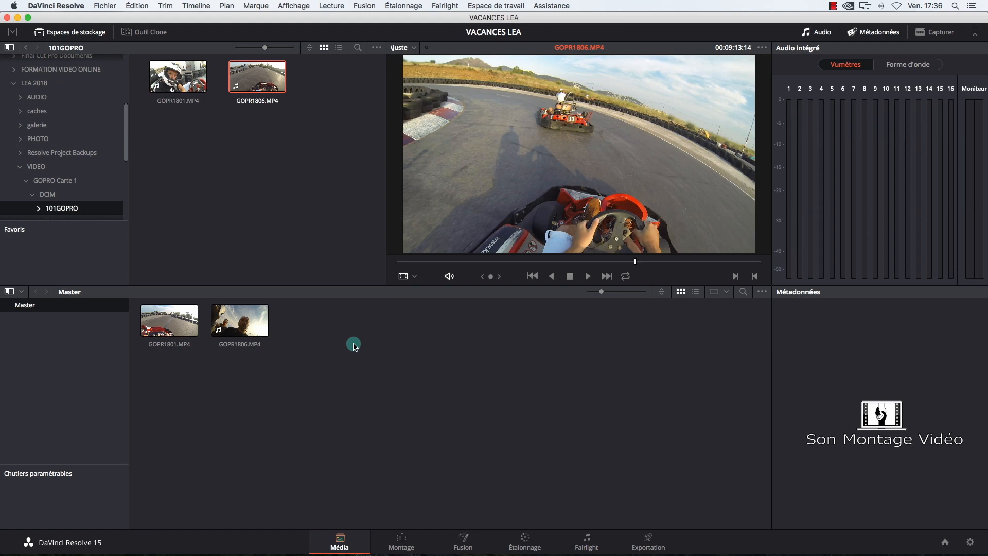
Step: Switch to Finder and inspect the project backup files inside the LEA 2018 folder's Resolve Project Backups, closing the window when done
{"action": "left_click_drag", "start_coordinate": [148, 173], "coordinate": [515, 184]}
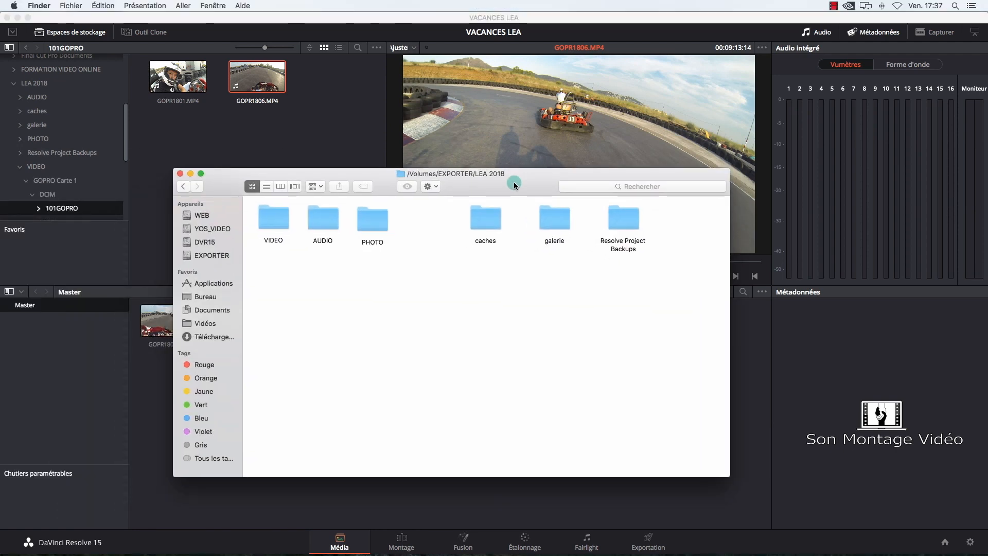
{"action": "left_click", "coordinate": [634, 219]}
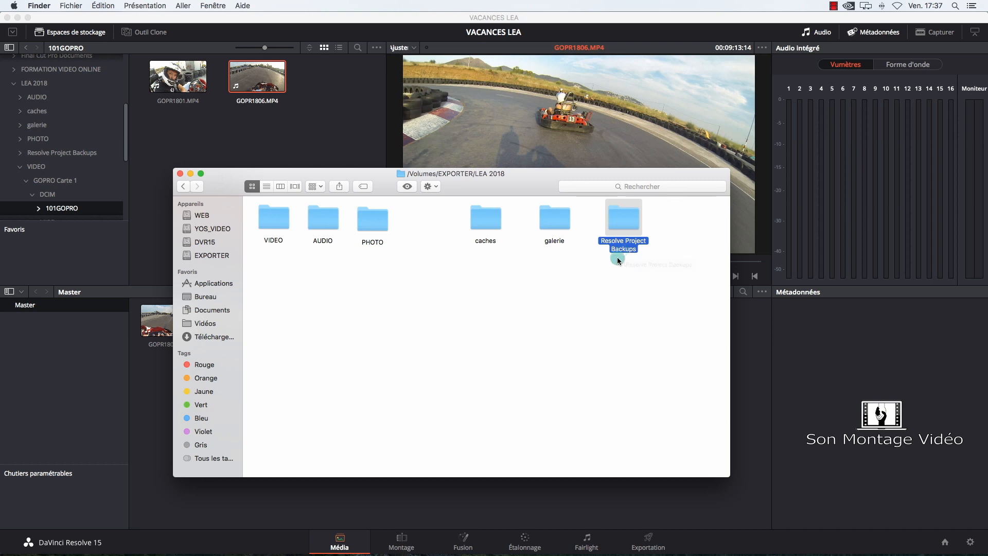
{"action": "double_click", "coordinate": [621, 221]}
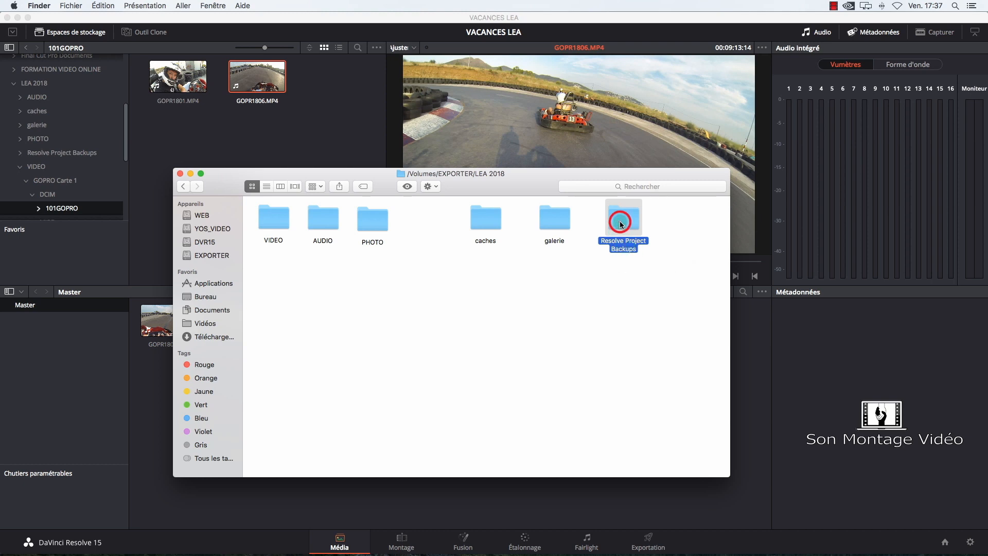
{"action": "double_click", "coordinate": [281, 222]}
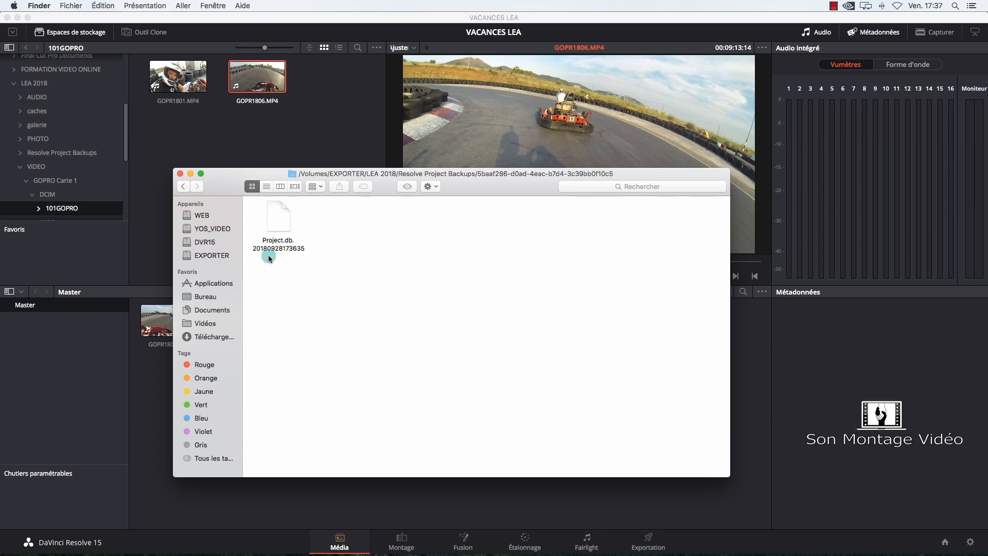
{"action": "left_click", "coordinate": [280, 215]}
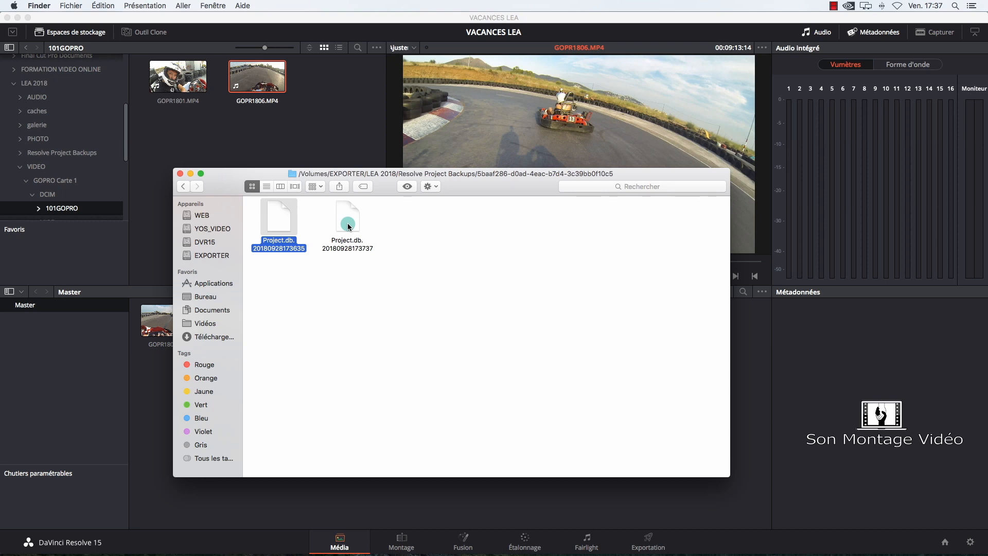
{"action": "left_click", "coordinate": [181, 174]}
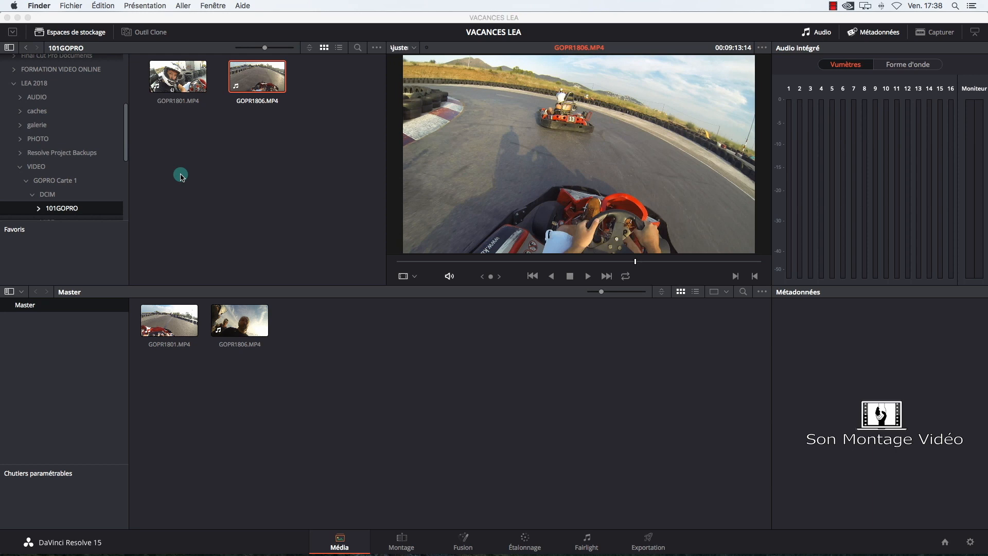
Step: Return to DaVinci Resolve and review the project saving and backup settings in the user preferences
{"action": "left_click", "coordinate": [289, 308]}
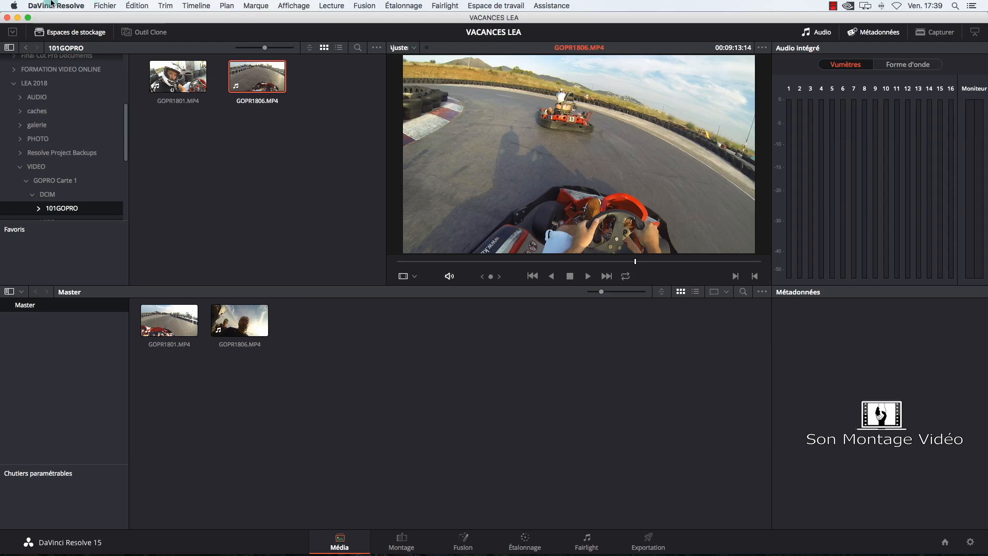
{"action": "left_click", "coordinate": [72, 7]}
{"action": "left_click", "coordinate": [81, 34]}
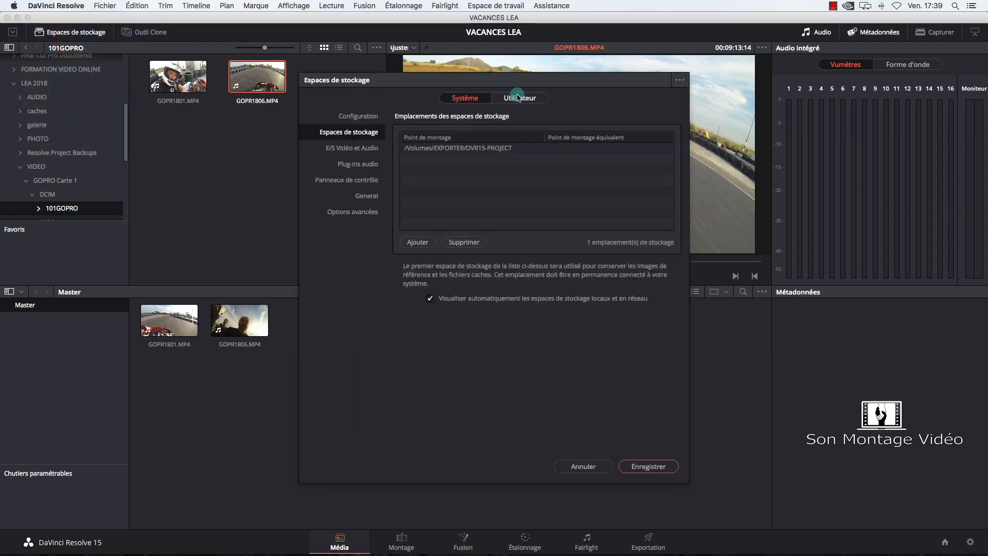
{"action": "left_click", "coordinate": [518, 98]}
{"action": "left_click", "coordinate": [331, 134]}
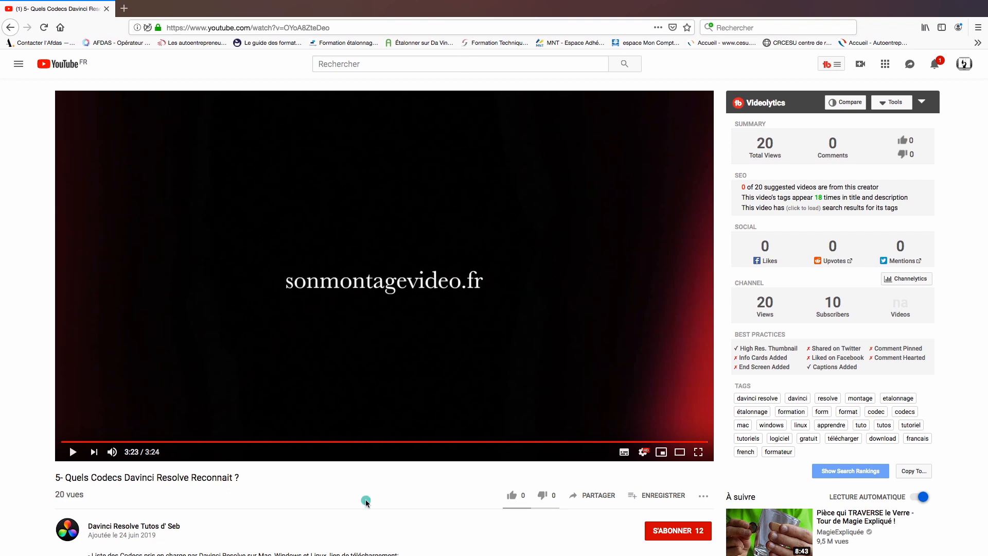
Step: Switch to YouTube in Firefox, like the video about DaVinci Resolve codecs and view its sharing options
{"action": "left_click", "coordinate": [514, 497]}
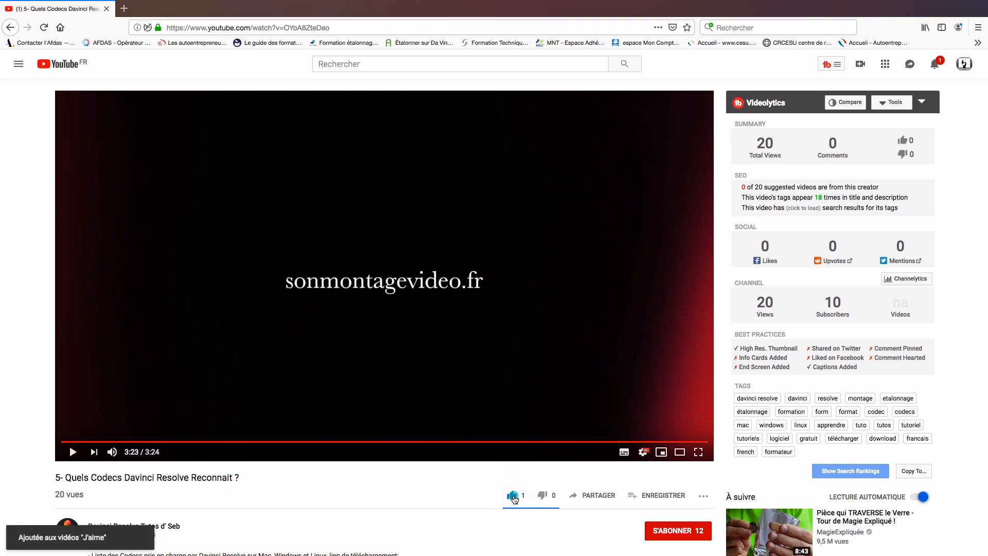
{"action": "left_click", "coordinate": [598, 496]}
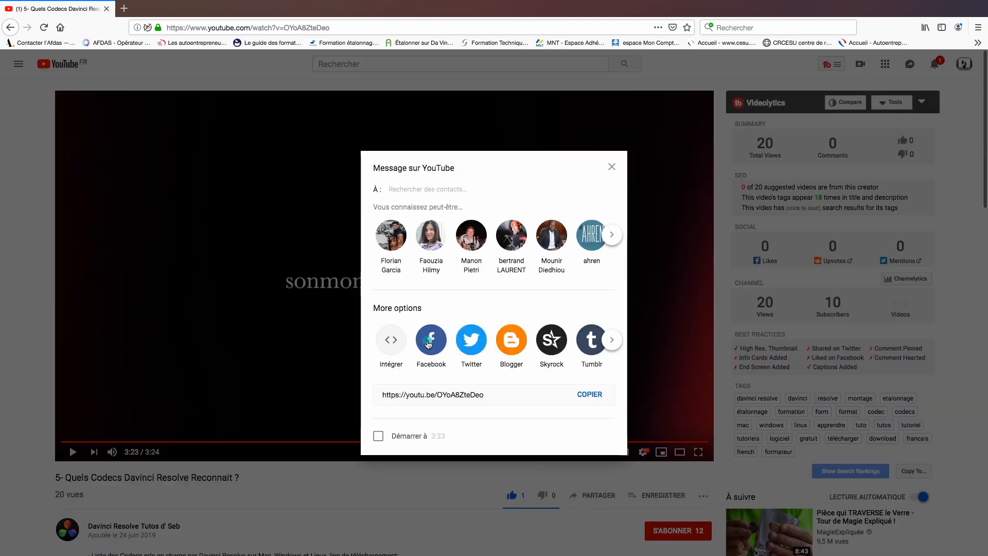
{"action": "left_click", "coordinate": [610, 167]}
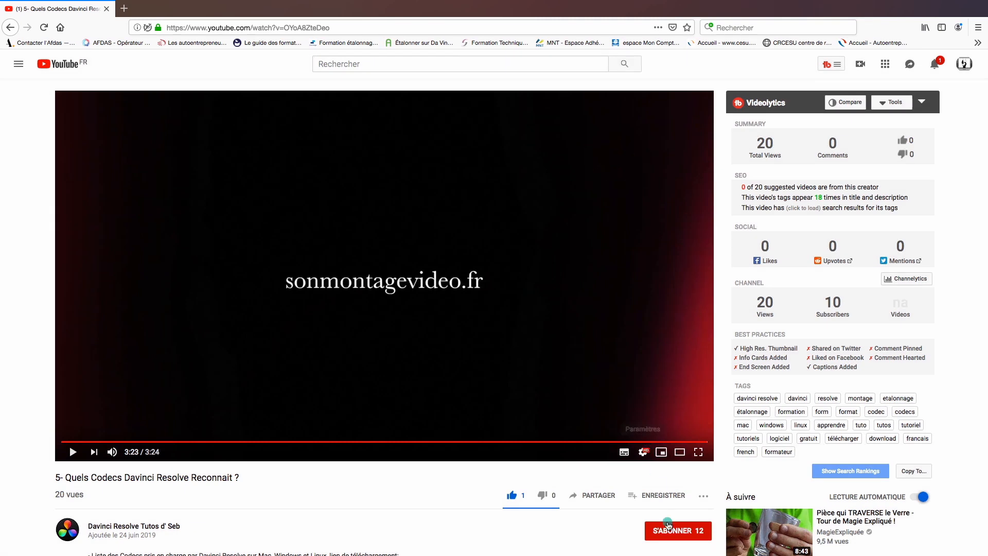
Step: Subscribe to the video's channel and turn on its notifications
{"action": "left_click", "coordinate": [670, 531]}
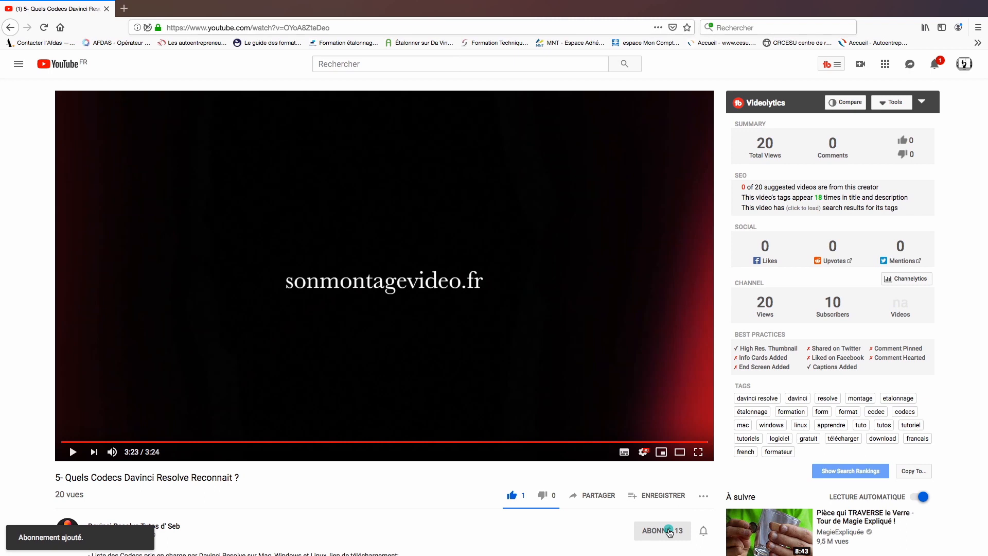
{"action": "left_click", "coordinate": [704, 530]}
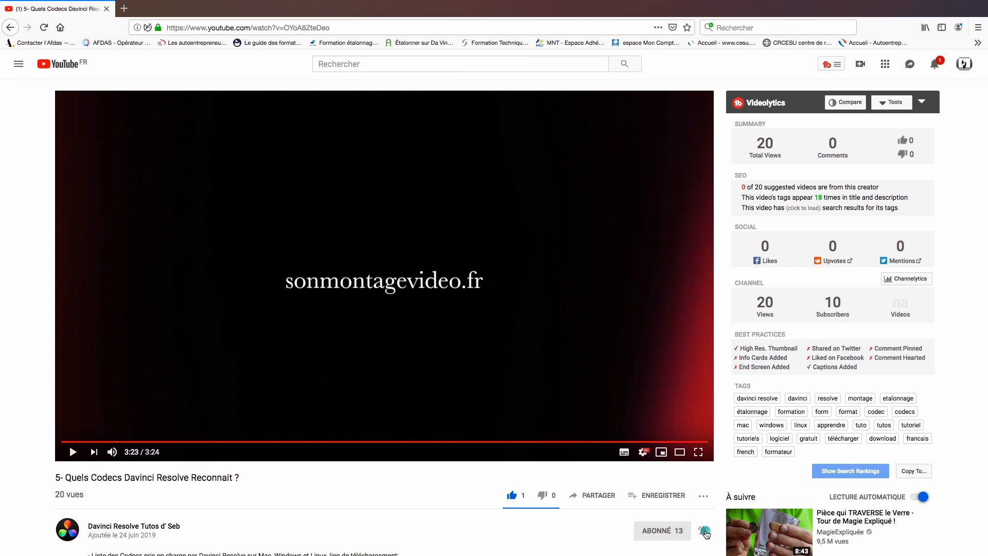
Step: Draft the public comment "poster un comentaire ou à poser une question" under the video
{"action": "scroll", "coordinate": [302, 494], "scroll_direction": "down", "scroll_amount": 5}
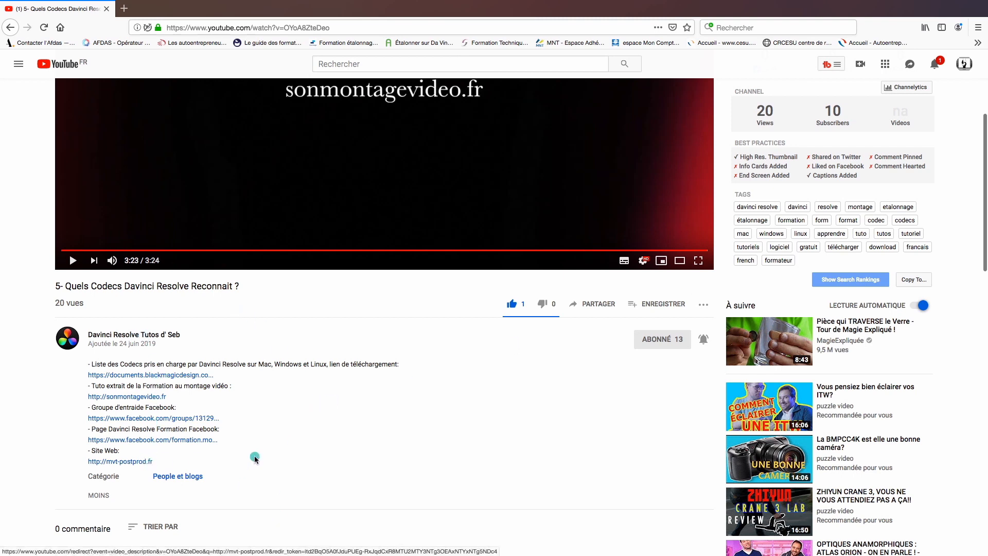
{"action": "scroll", "coordinate": [296, 408], "scroll_direction": "down", "scroll_amount": 3}
{"action": "scroll", "coordinate": [296, 408], "scroll_direction": "down", "scroll_amount": 2}
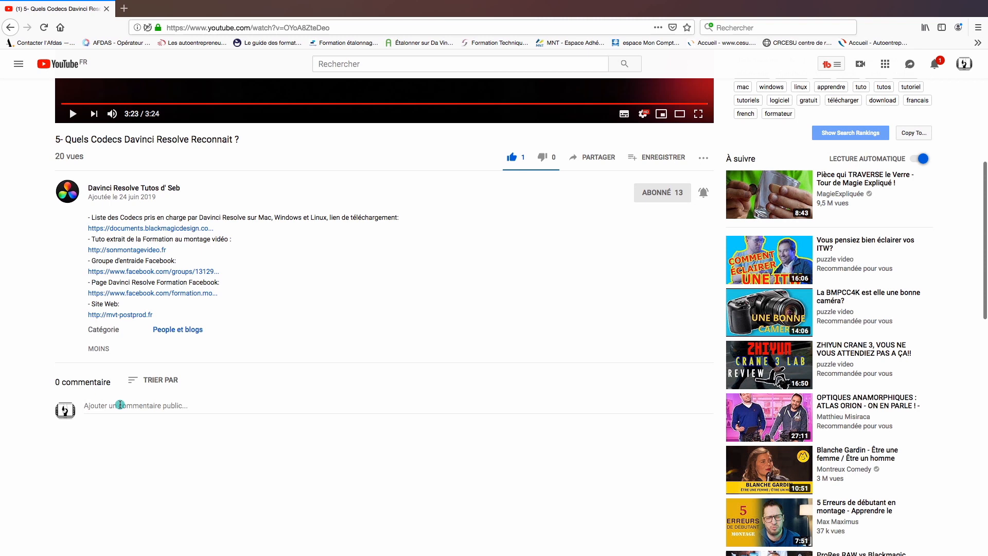
{"action": "left_click", "coordinate": [94, 408]}
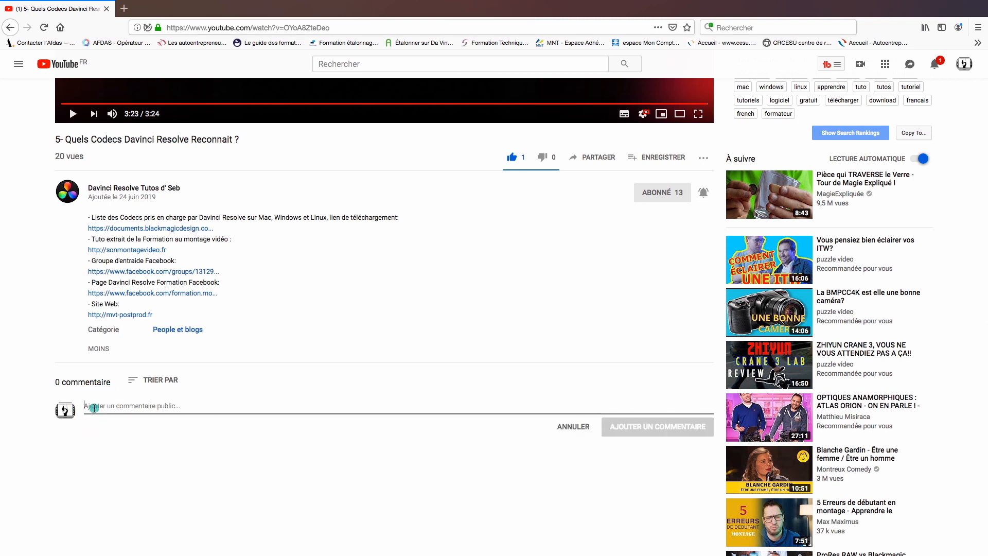
{"action": "type", "text": "poster"}
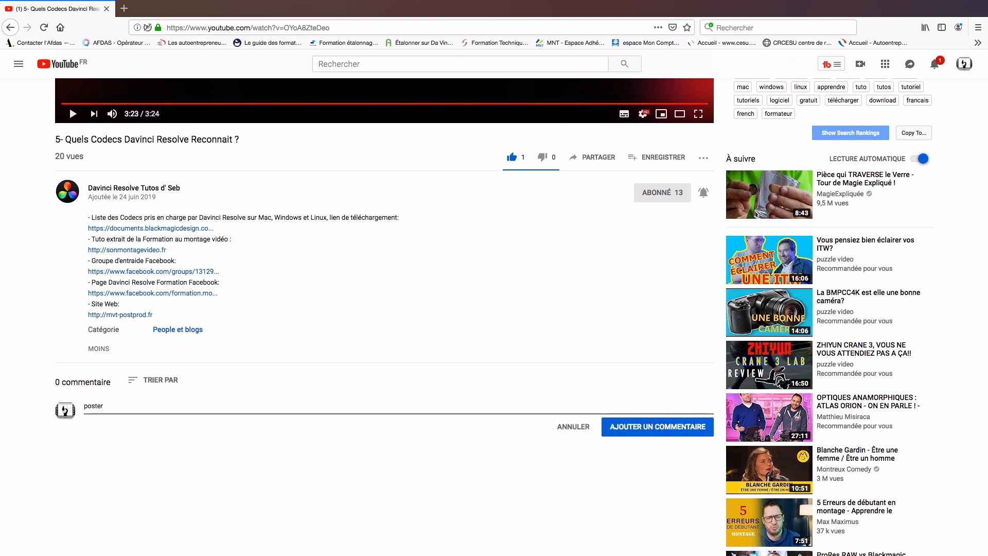
{"action": "type", "text": " un comentaire"}
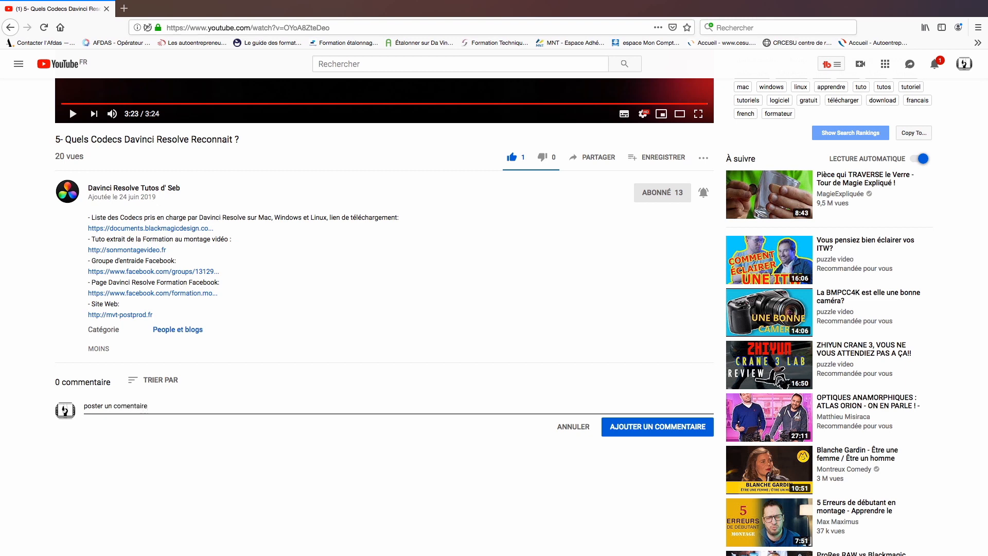
{"action": "type", "text": " ou à poser une "}
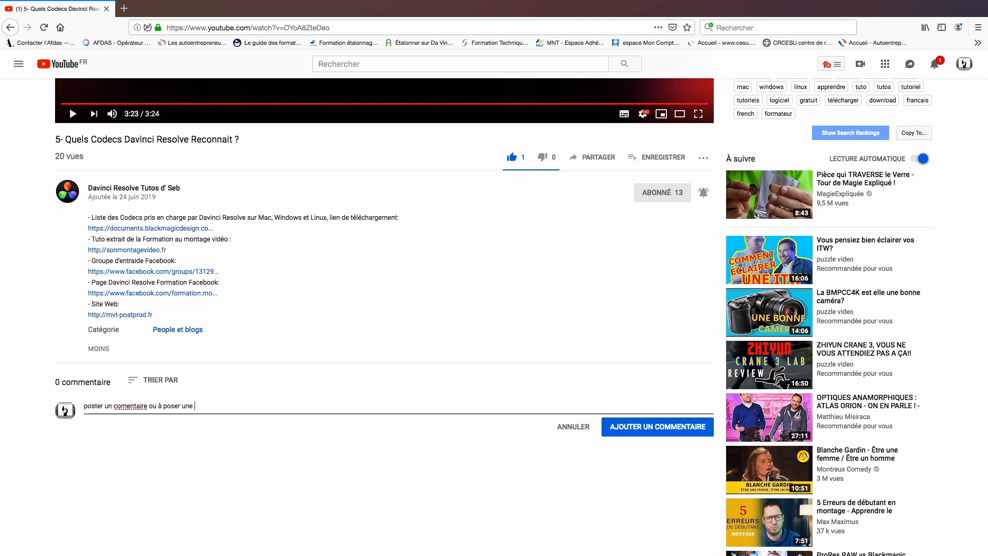
{"action": "type", "text": "question"}
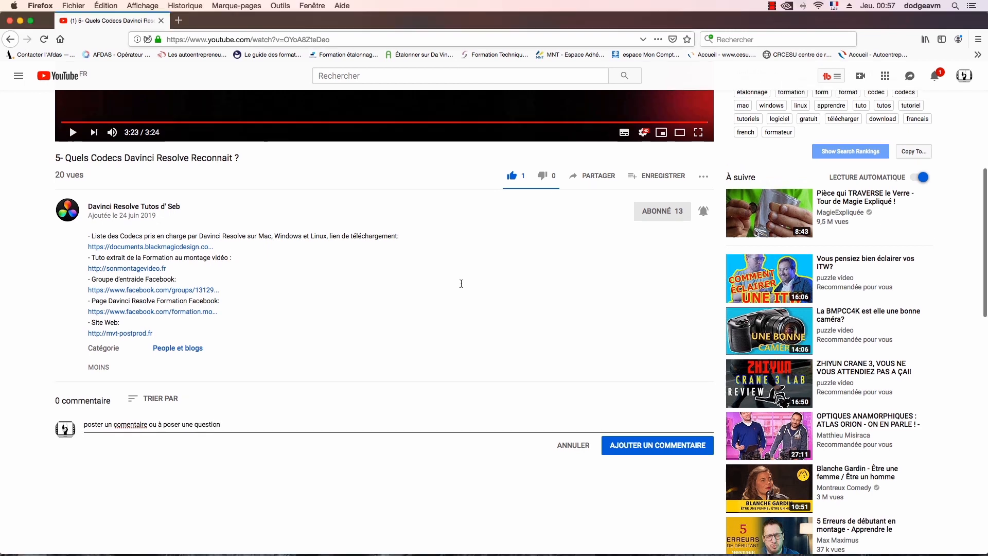
{"action": "scroll", "coordinate": [461, 283], "scroll_direction": "up", "scroll_amount": 7}
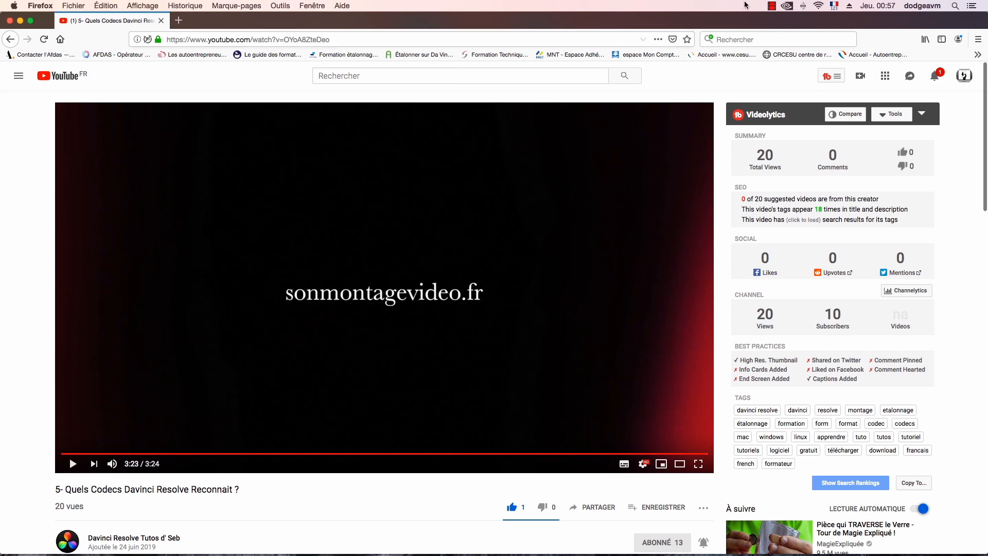